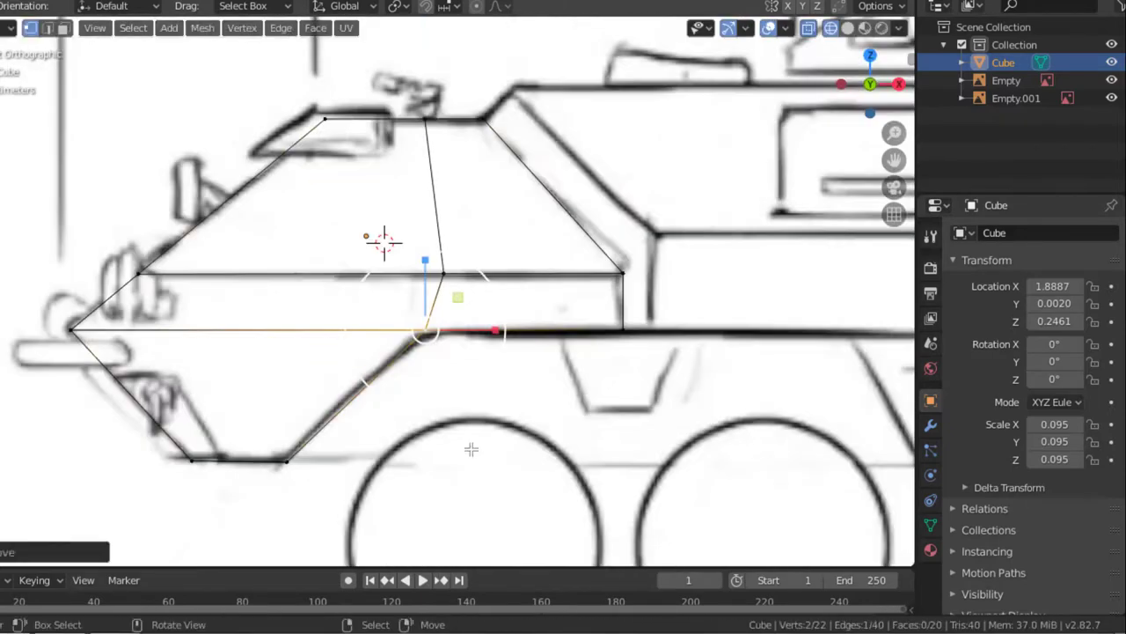
Return the finished angled front hull piece to Object Mode.
key("Tab")
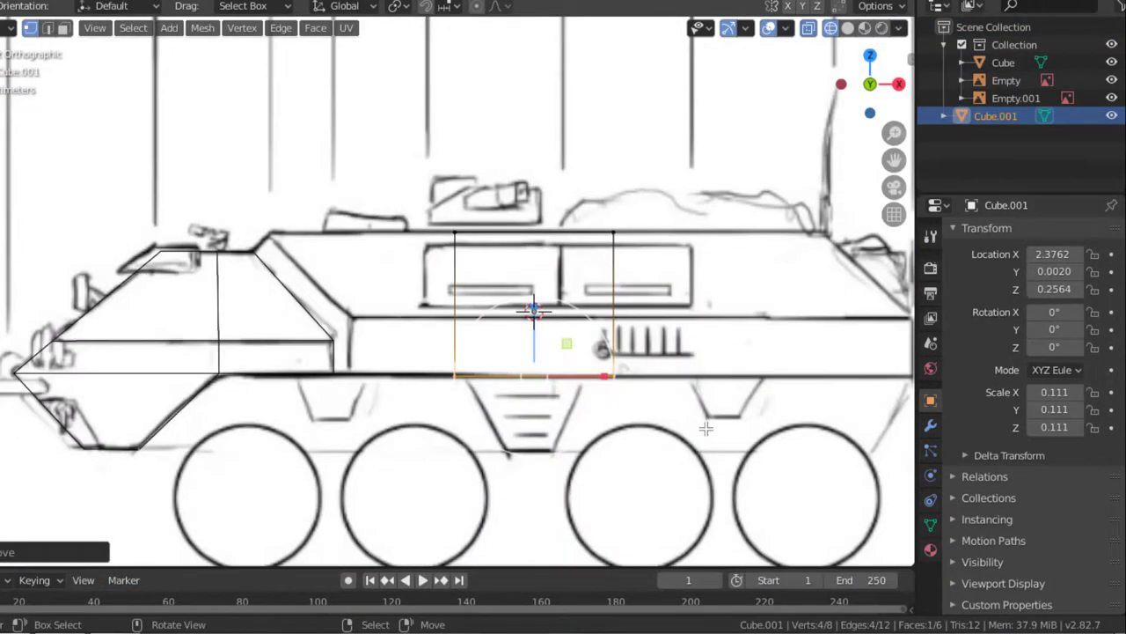
Slide the new Cube.001 box along the X axis over the vehicle's middle.
scroll(706, 429, "up", 2)
key("g")
key("x")
scroll(314, 227, "up", 3)
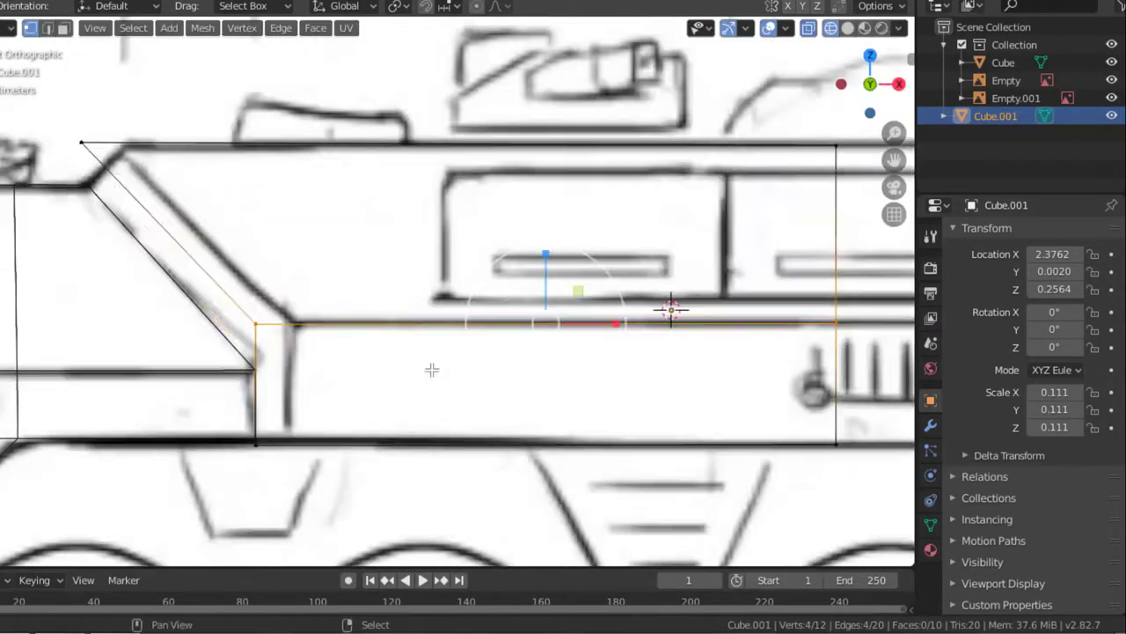
Stretch the body box's vertices along X so its rear end meets the side outline.
middle_click_drag(432, 370, 507, 343, "shift")
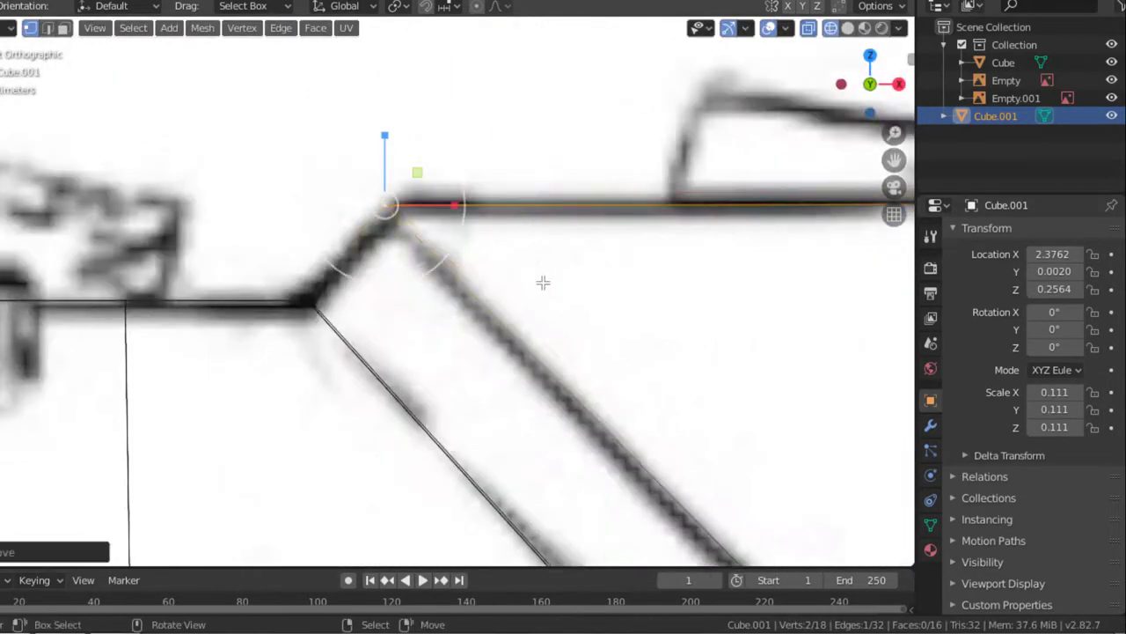
scroll(543, 281, "down", 3)
key("g")
key("x")
middle_click_drag(831, 334, 583, 325, "shift")
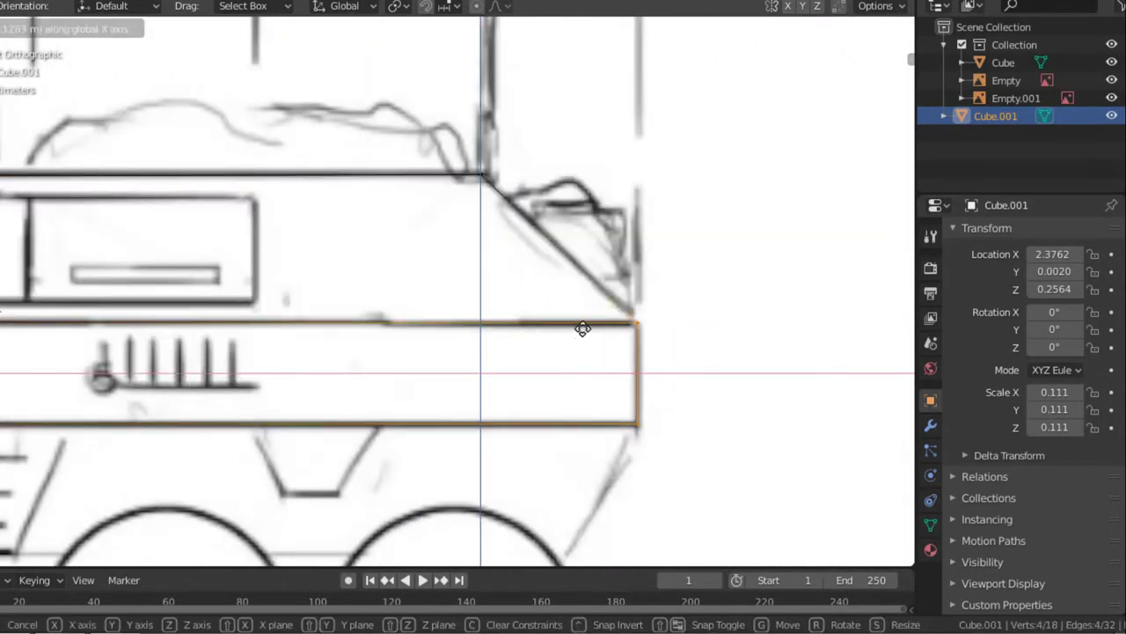
left_click(534, 402)
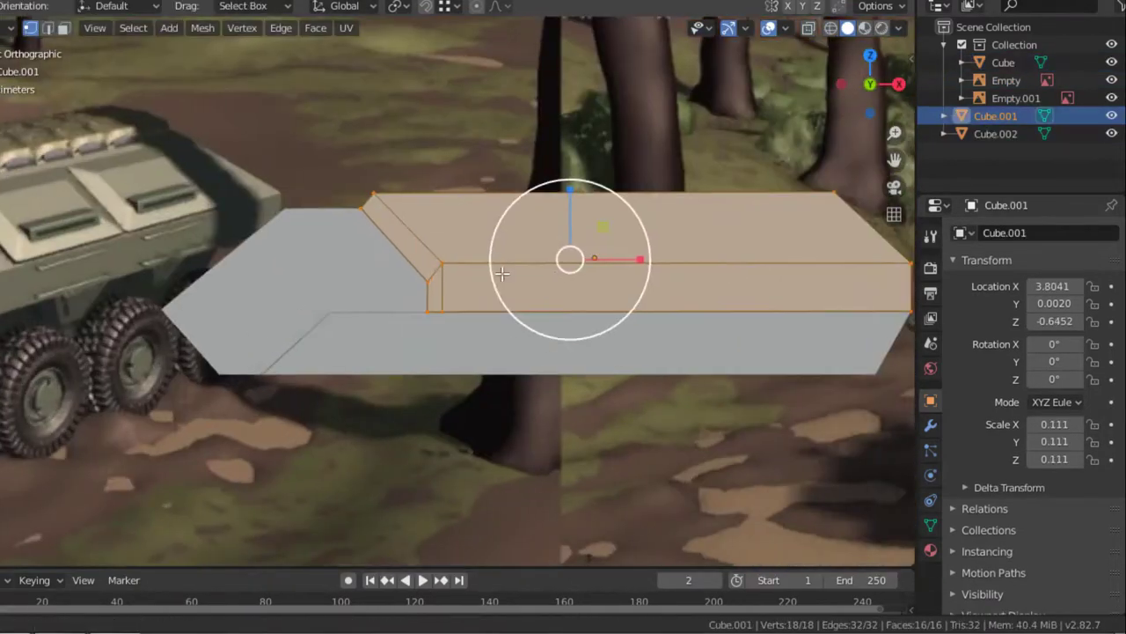
Delete the leftover Cube.003 and shift the selected body edge along X.
key("Escape")
key("Delete")
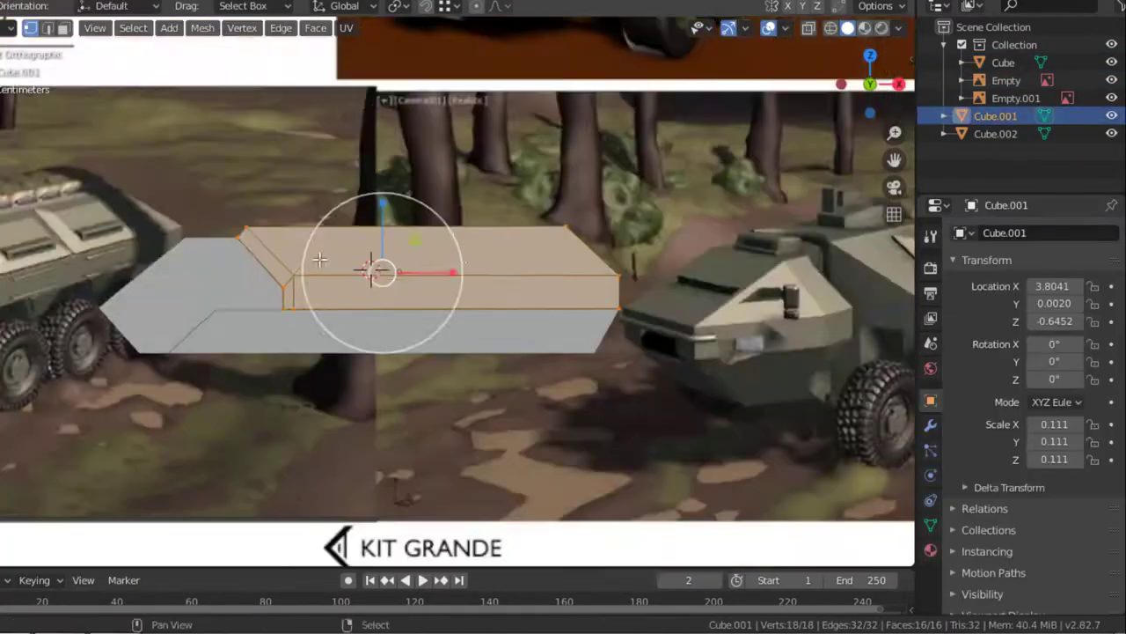
scroll(560, 258, "up", 5)
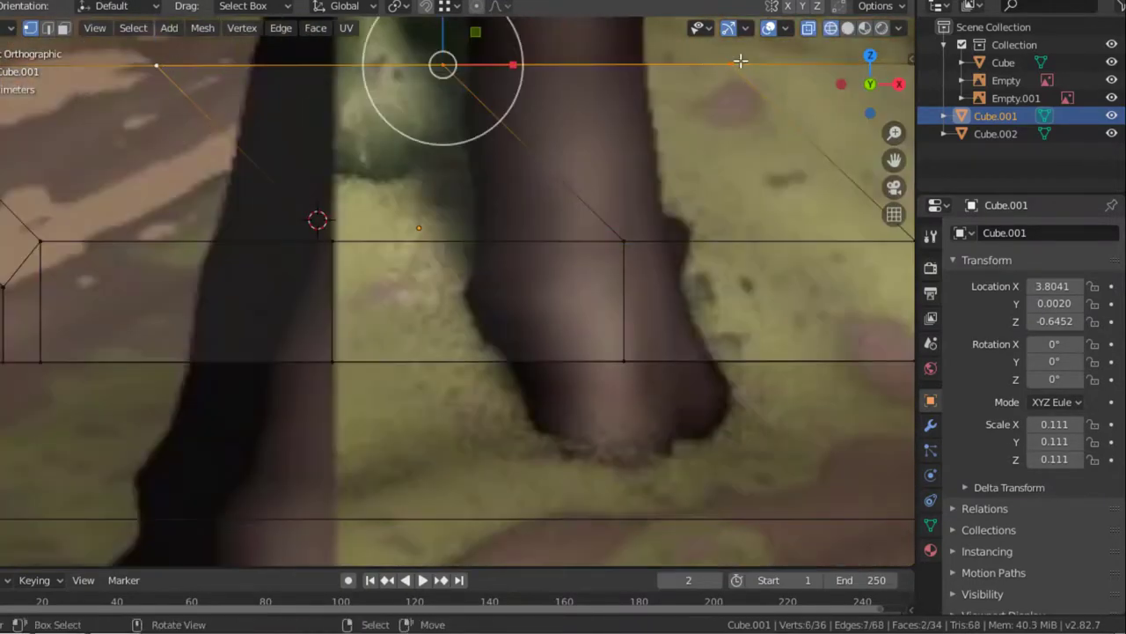
key("g")
key("x")
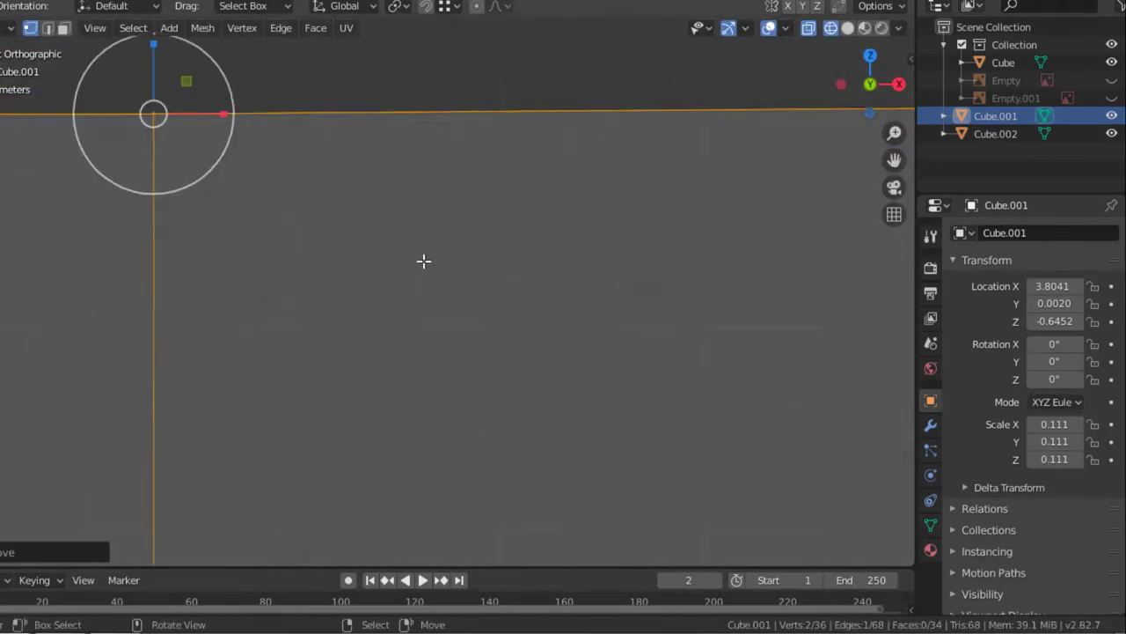
scroll(423, 260, "down", 5)
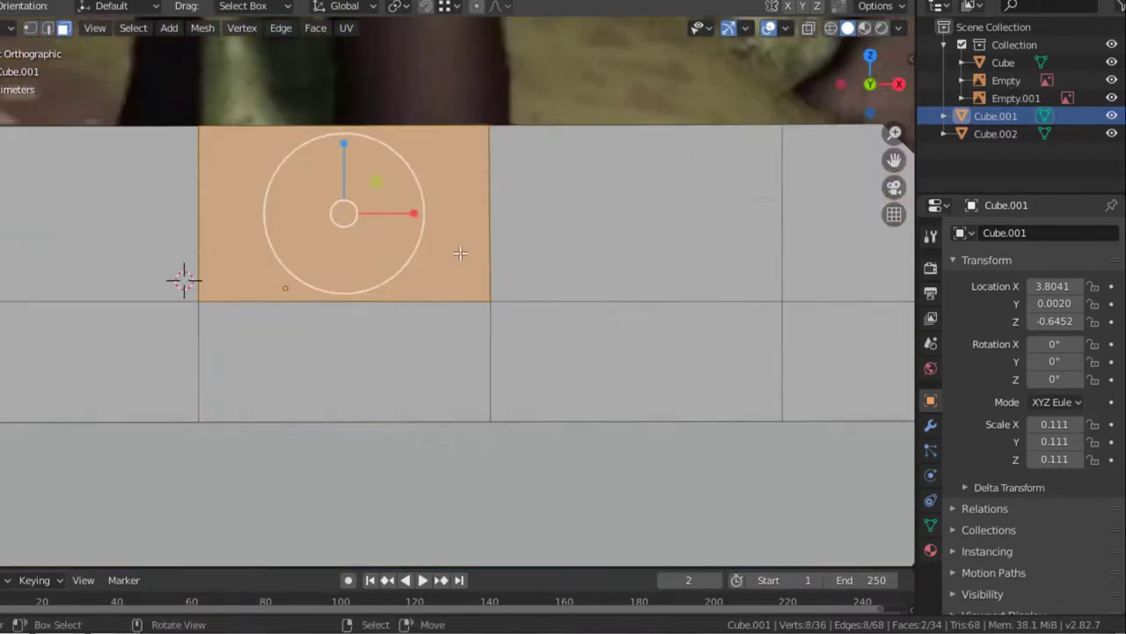
Cut a new edge loop across the side of the Cube.001 body.
key("KP_0")
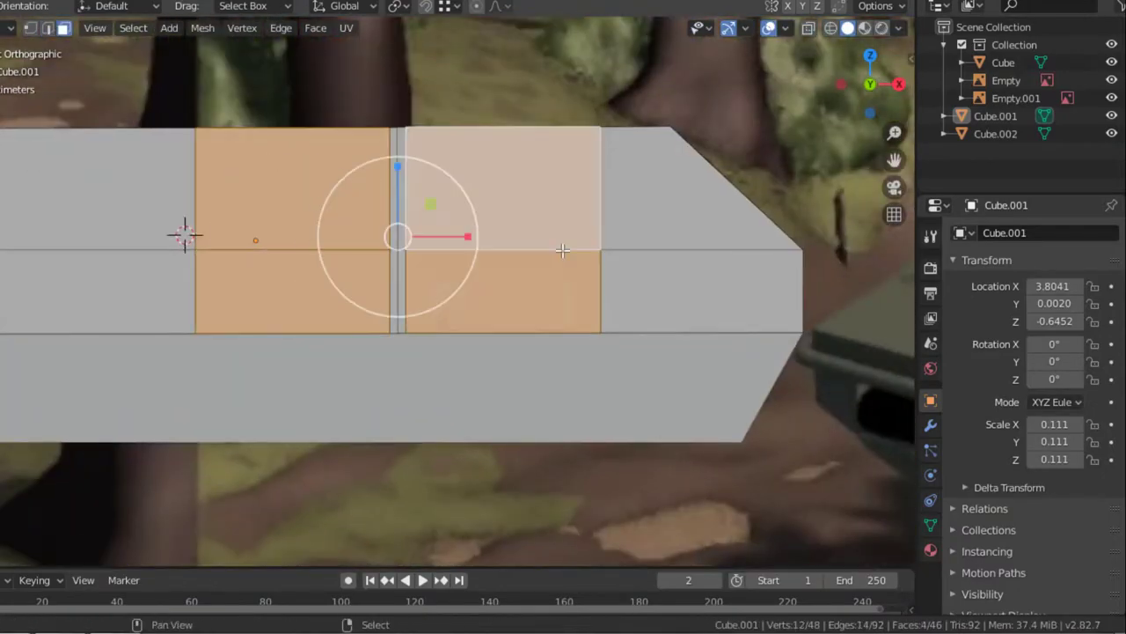
key("ctrl+r")
left_click(475, 84)
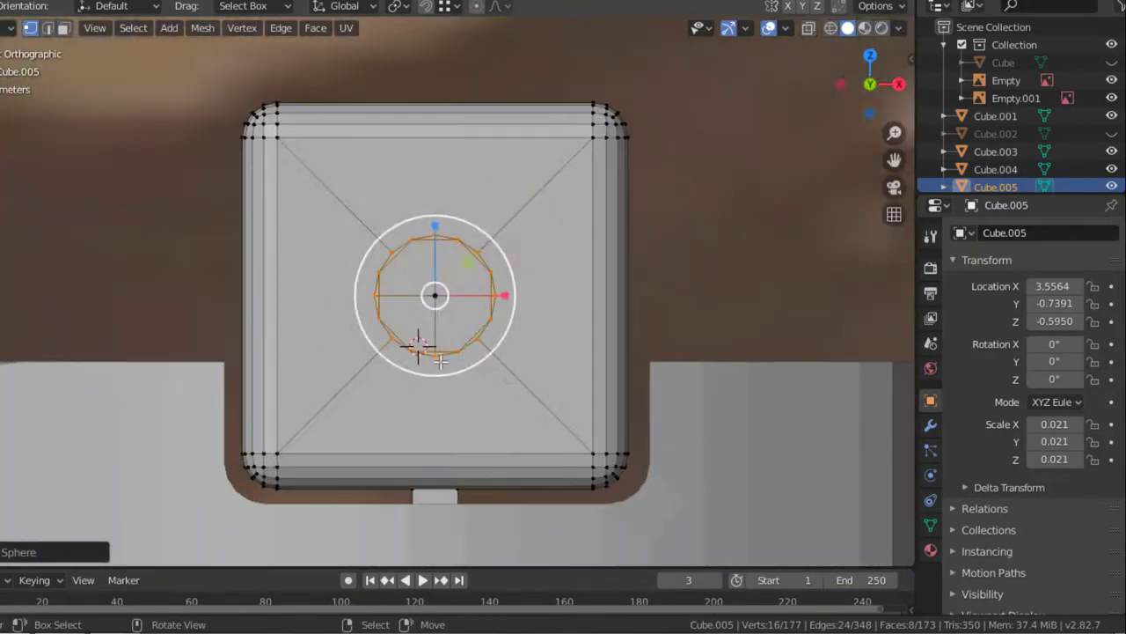
Round the small square face on the turret box into a circle and cancel the stray extrusion.
mouse_move(422, 347)
middle_mouse_down()
mouse_move(502, 397)
mouse_move(473, 429)
middle_mouse_up()
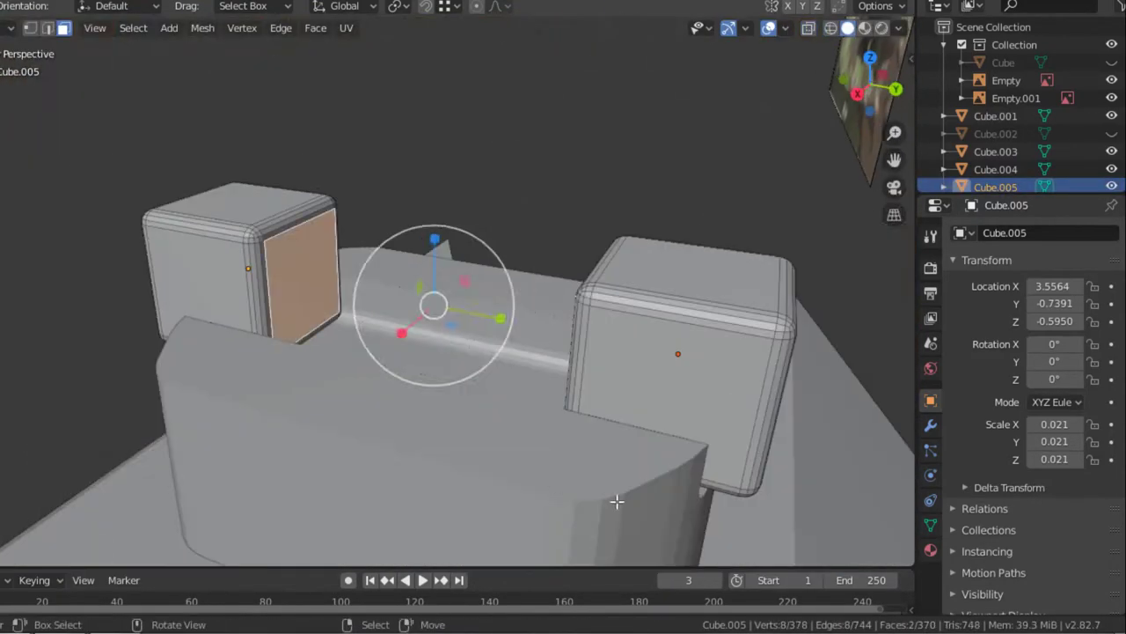
key("Escape")
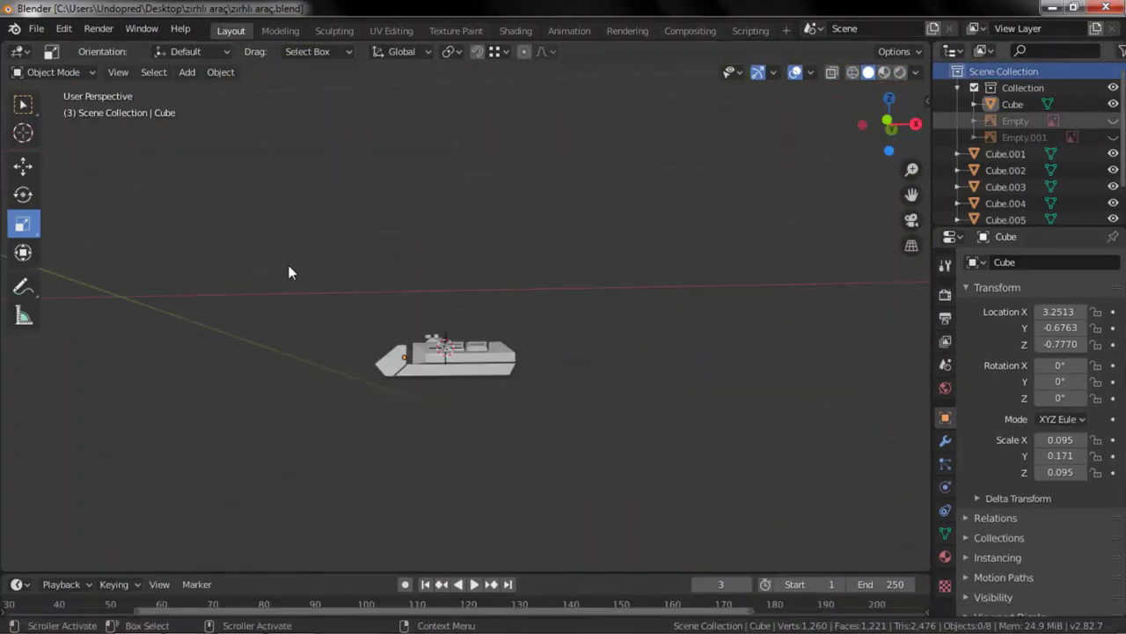
Zoom in and orbit down toward a top view of the Cube.001 hull.
scroll(681, 208, "up", 5)
scroll(707, 417, "up", 3)
middle_click_drag(591, 382, 540, 548)
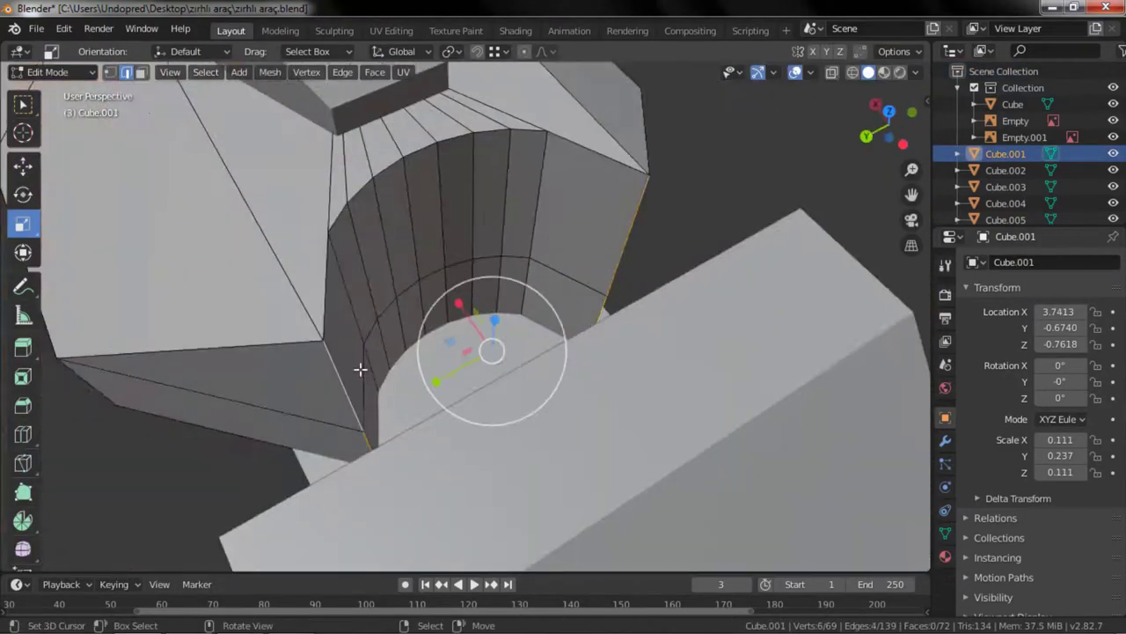
middle_click_drag(563, 264, 631, 400)
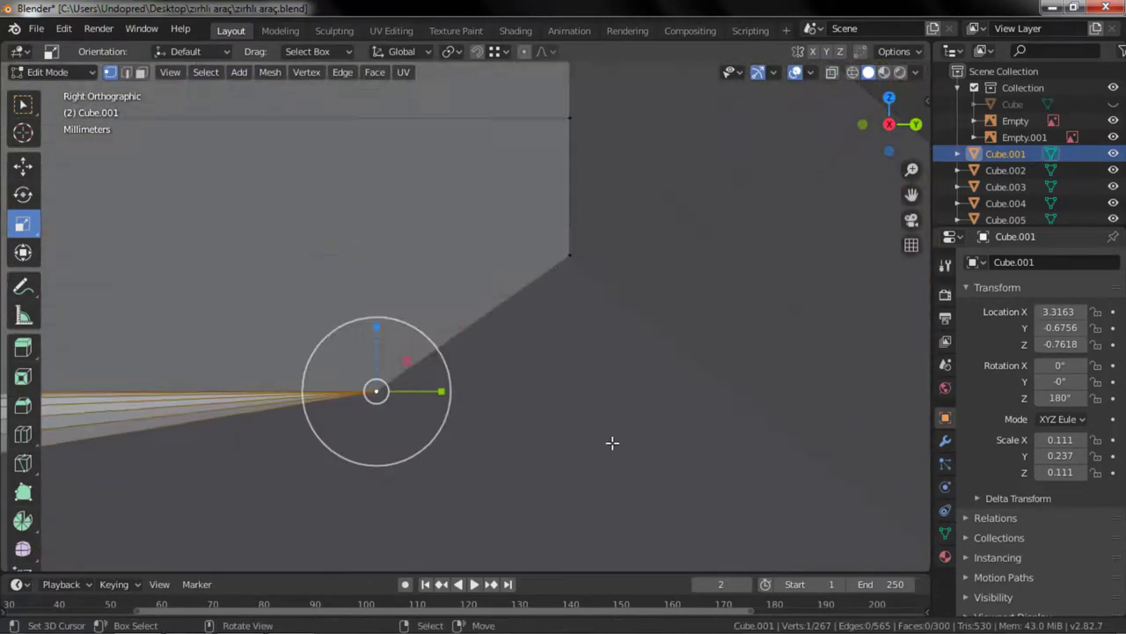
Line up the selected hull corner vertex by moving it along Y in side view.
middle_click_drag(612, 442, 291, 353)
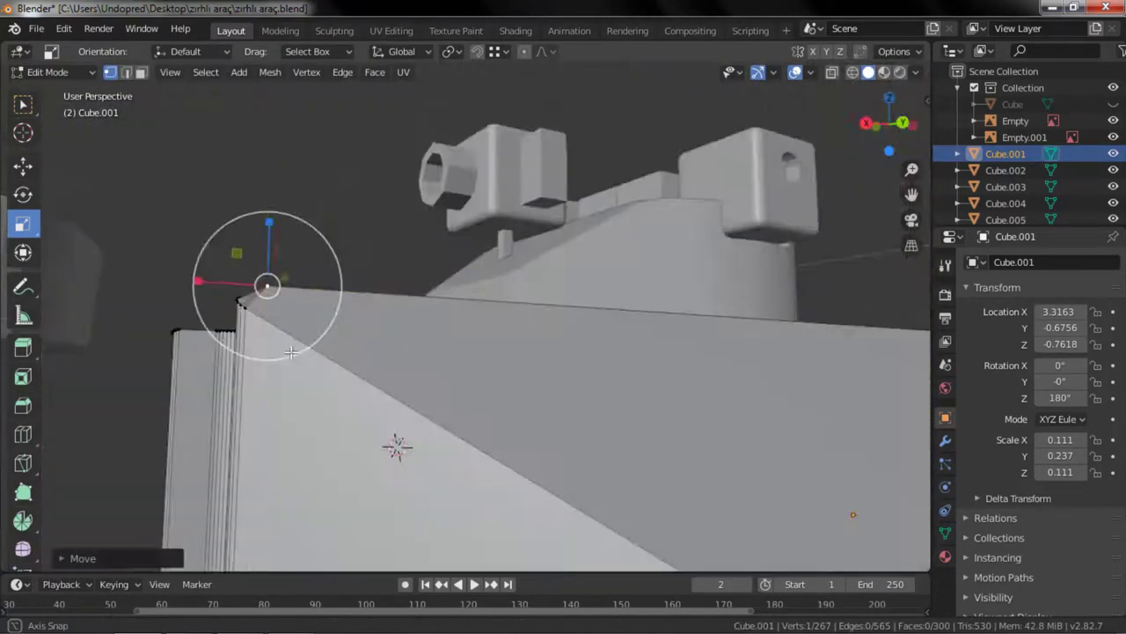
middle_click_drag(441, 427, 388, 437)
scroll(482, 491, "up", 5)
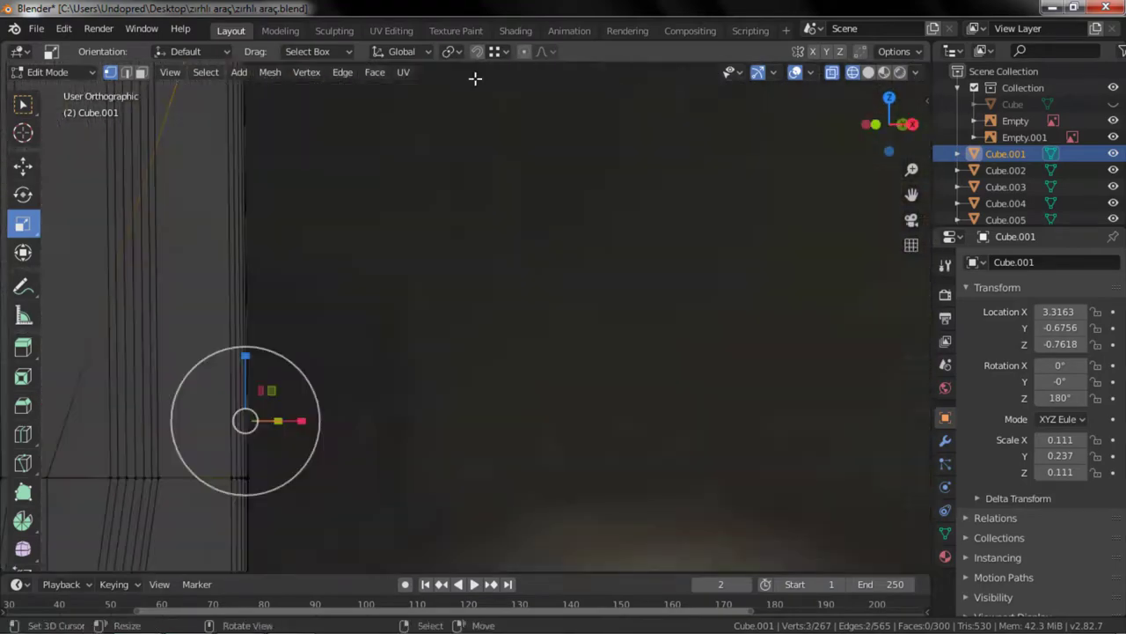
key("g")
key("y")
middle_click_drag(468, 203, 377, 344)
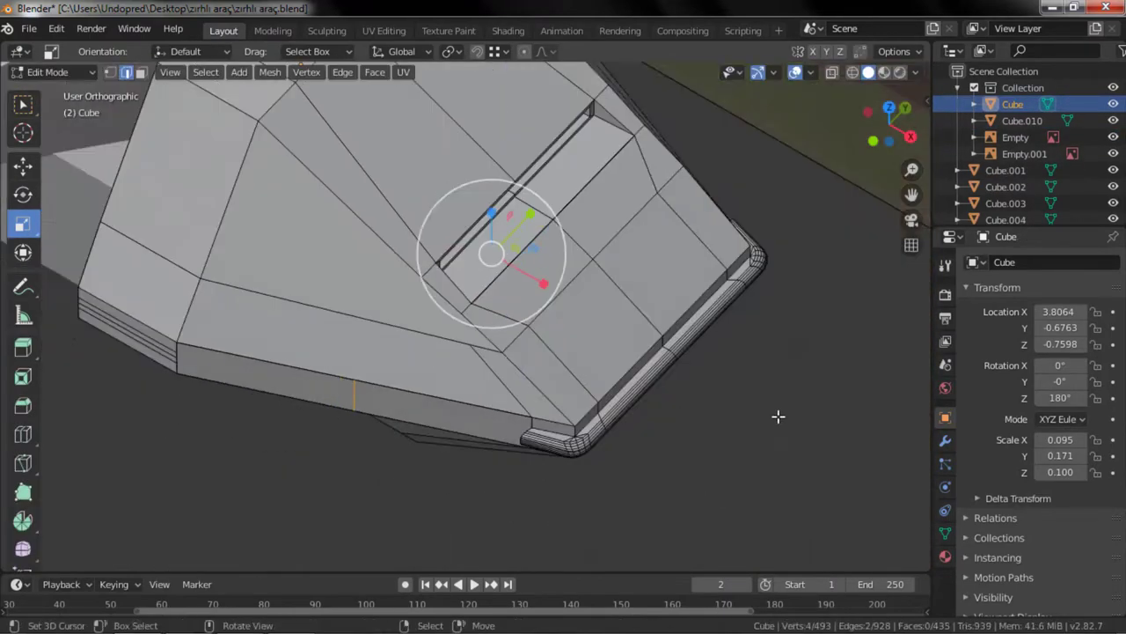
Orbit the model to a new angle on the front hull slope.
middle_click_drag(778, 416, 579, 227)
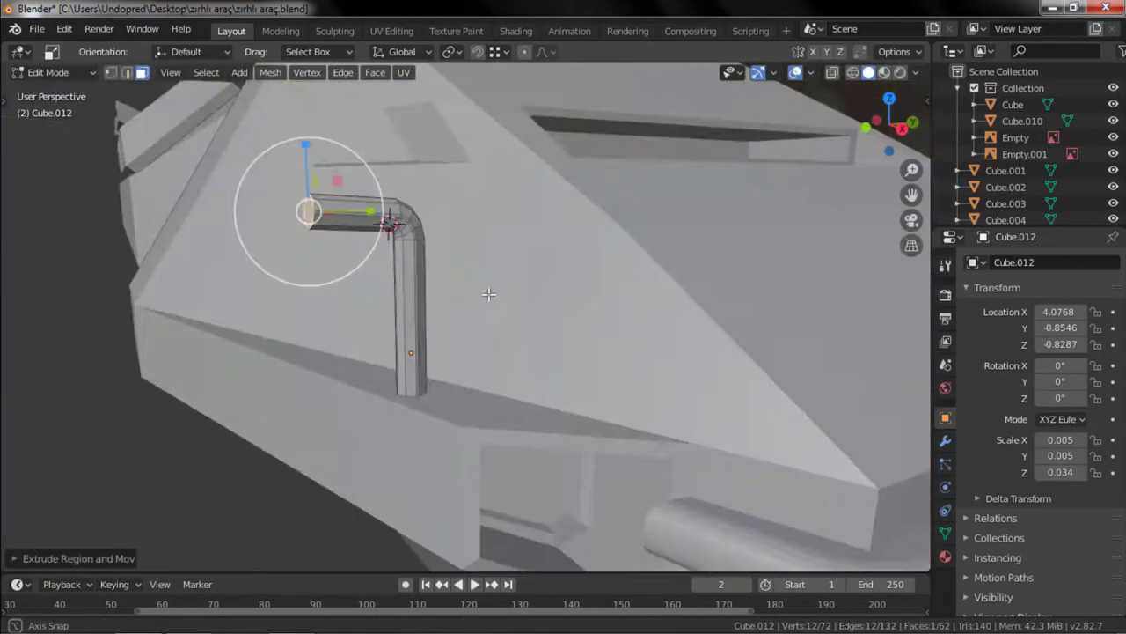
Duplicate the selected handle strip to start the front grille bars.
key("shift+d")
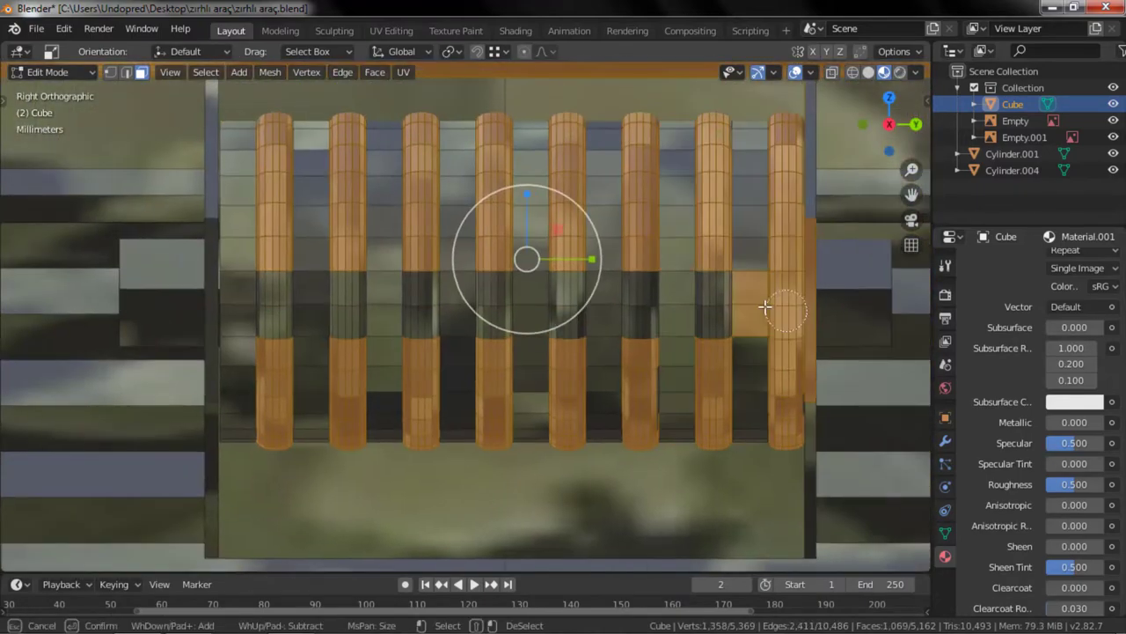
Orbit from the side view around to the vehicle's camouflaged front.
middle_click_drag(813, 315, 464, 268)
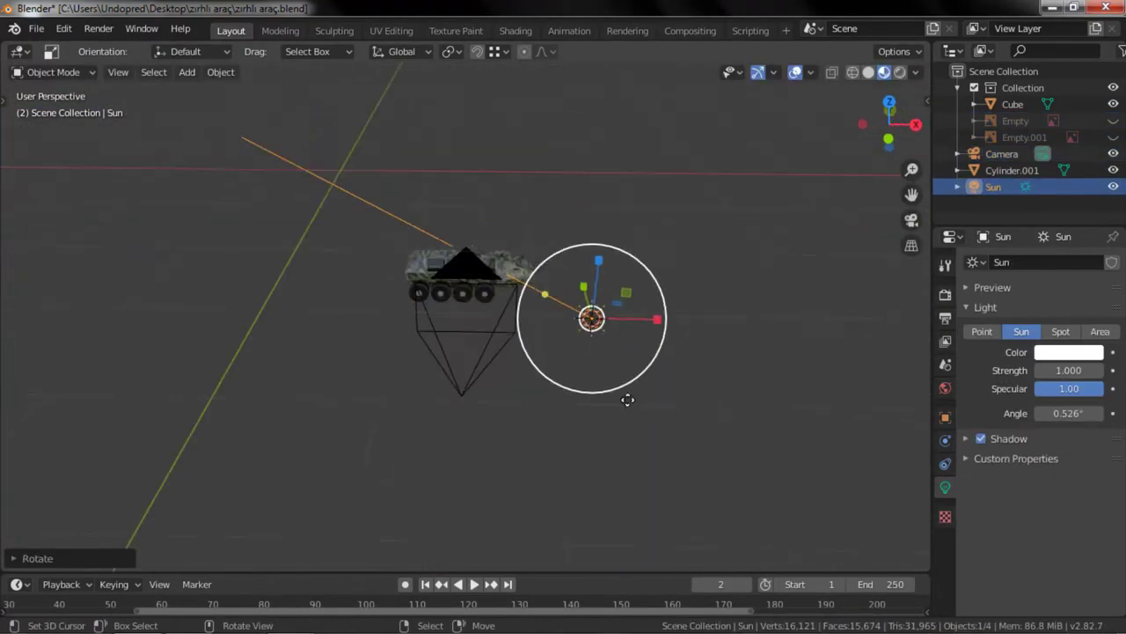
key("F12")
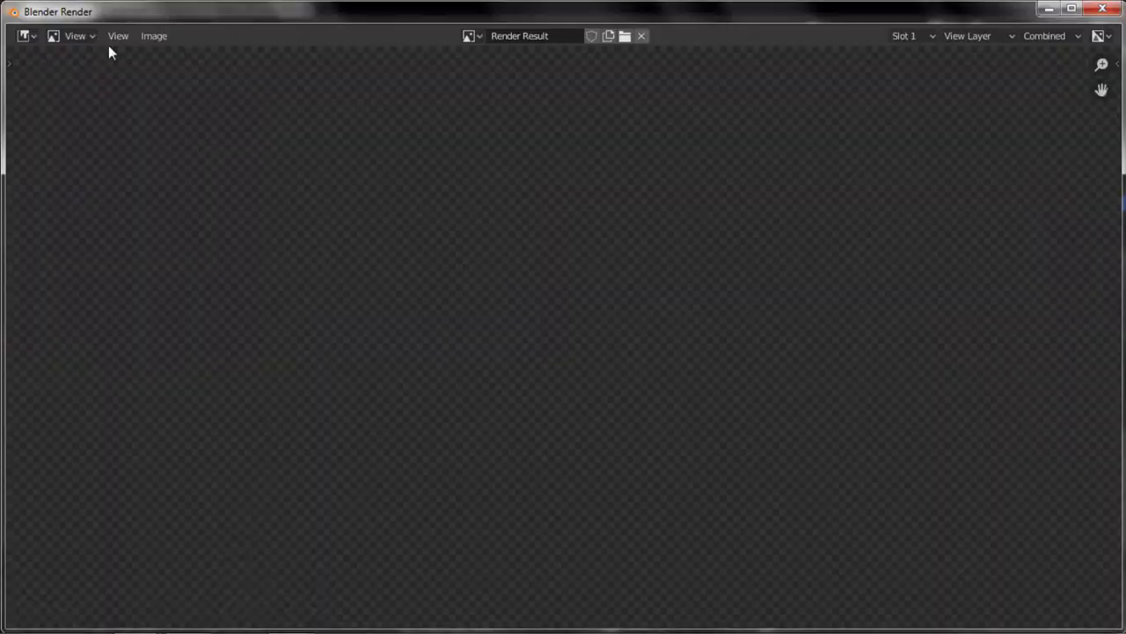